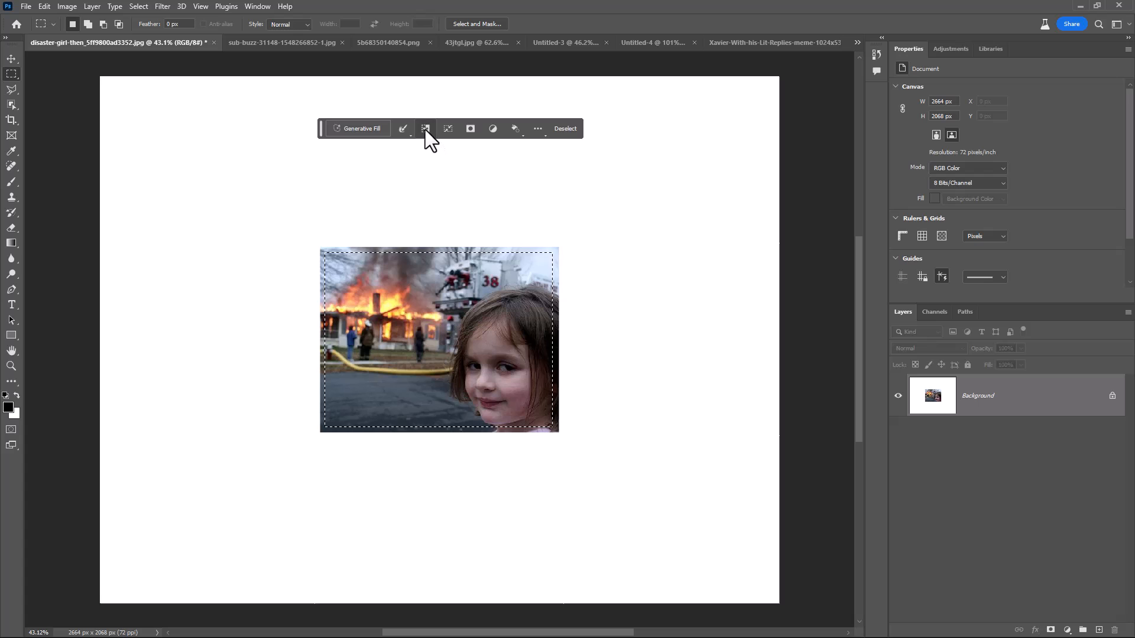
Invert the selection and extend the burning-house photo across the white canvas using Generative Fill with an empty prompt, browsing to the third variation
{"action": "left_click", "coordinate": [425, 128]}
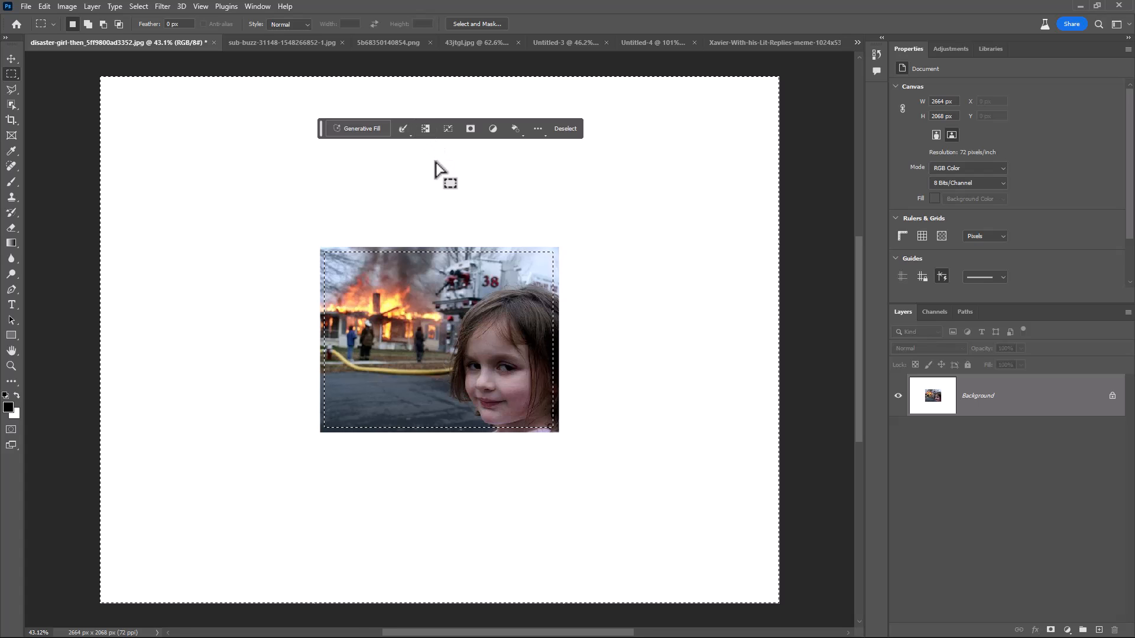
{"action": "left_click", "coordinate": [363, 128]}
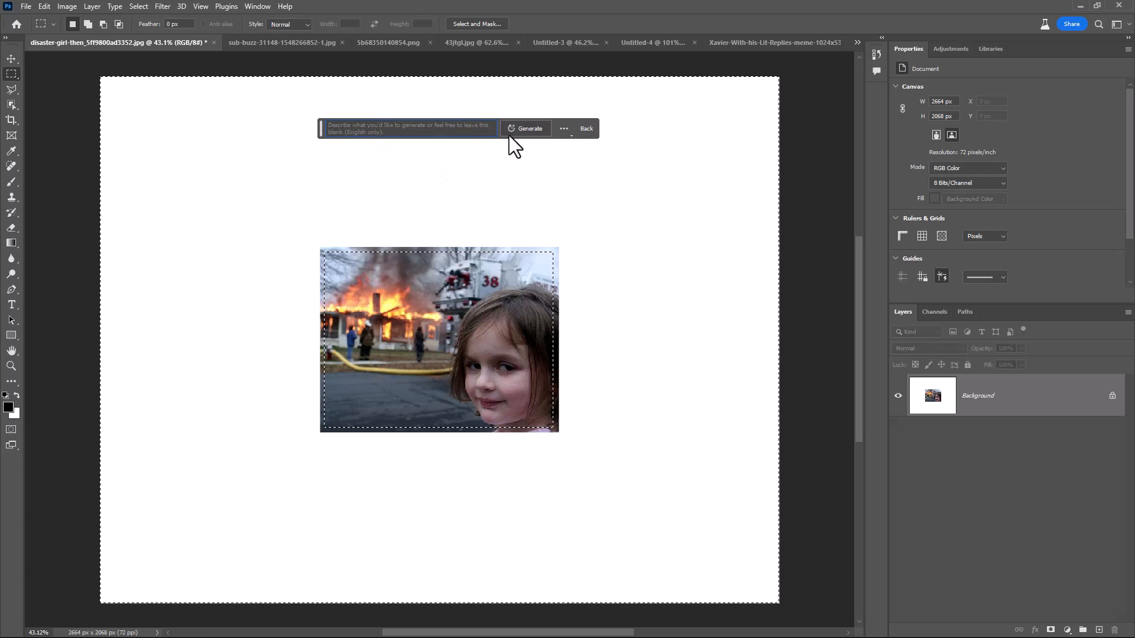
{"action": "left_click", "coordinate": [528, 130]}
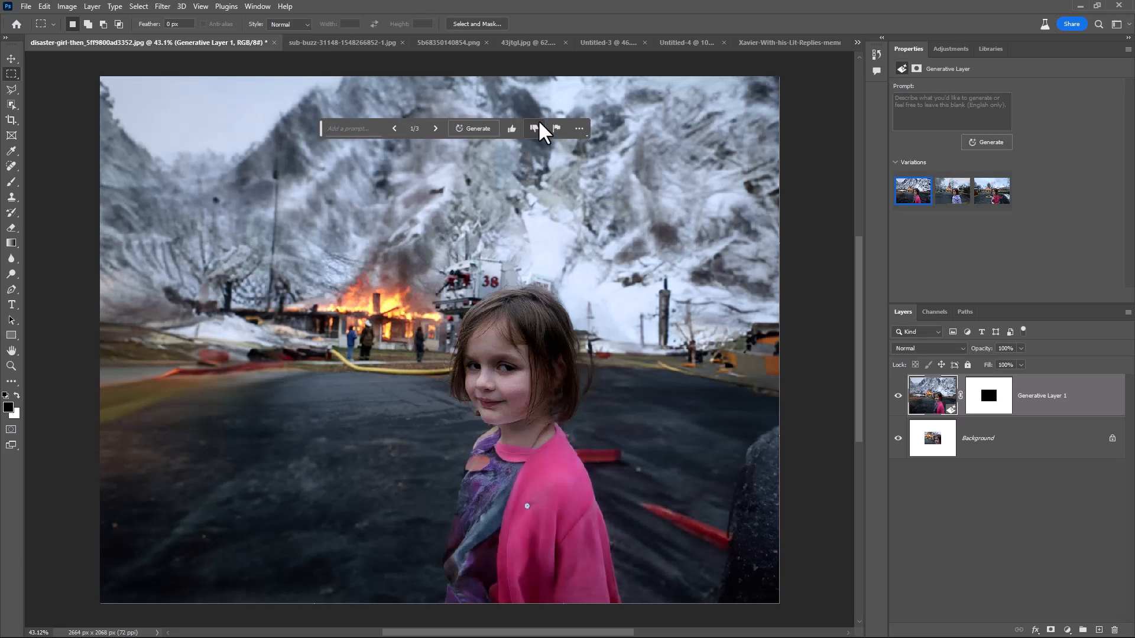
{"action": "left_click", "coordinate": [436, 129]}
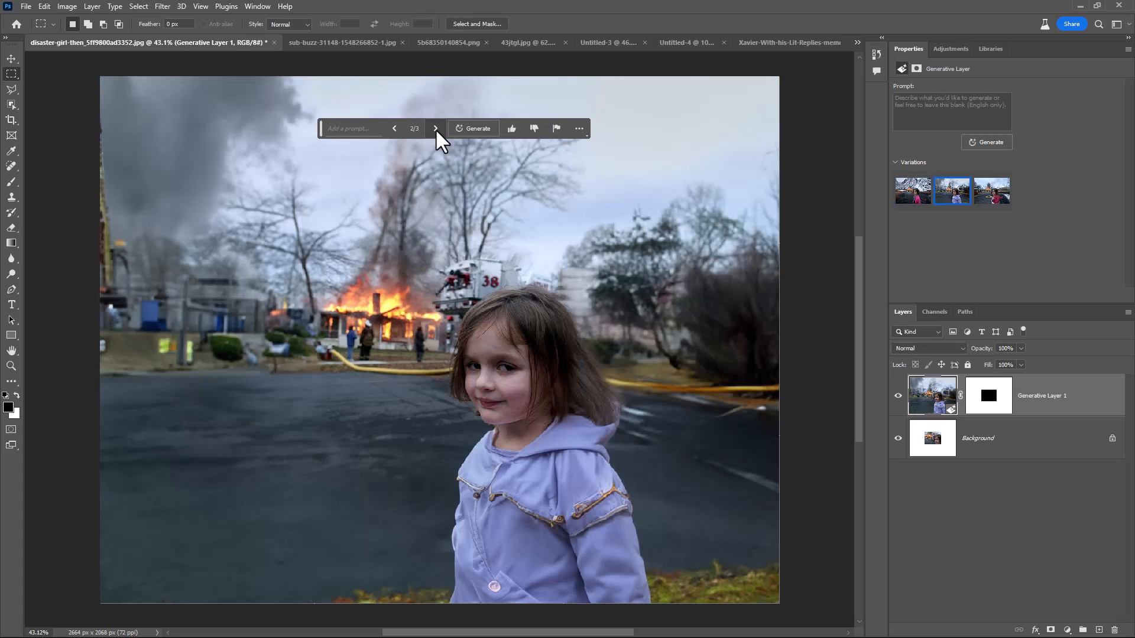
{"action": "left_click", "coordinate": [436, 129]}
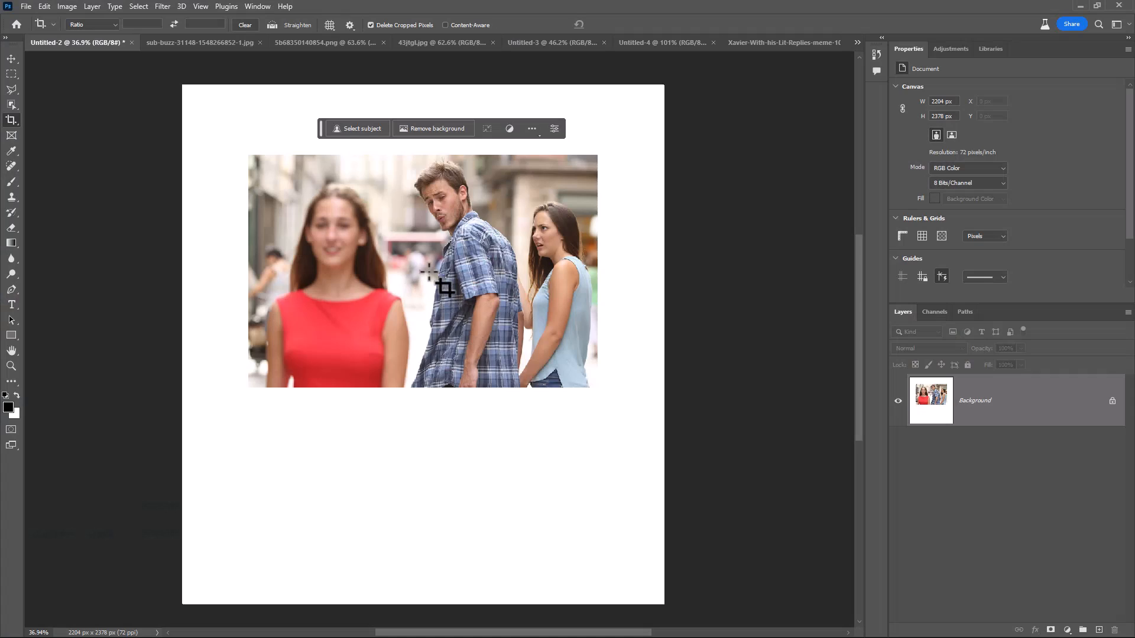
Extend the street photo of three people into the surrounding white canvas by inverting a marquee just inside its edges and running Generative Fill without a prompt
{"action": "left_click", "coordinate": [11, 73]}
{"action": "left_click_drag", "start_coordinate": [253, 160], "coordinate": [592, 383]}
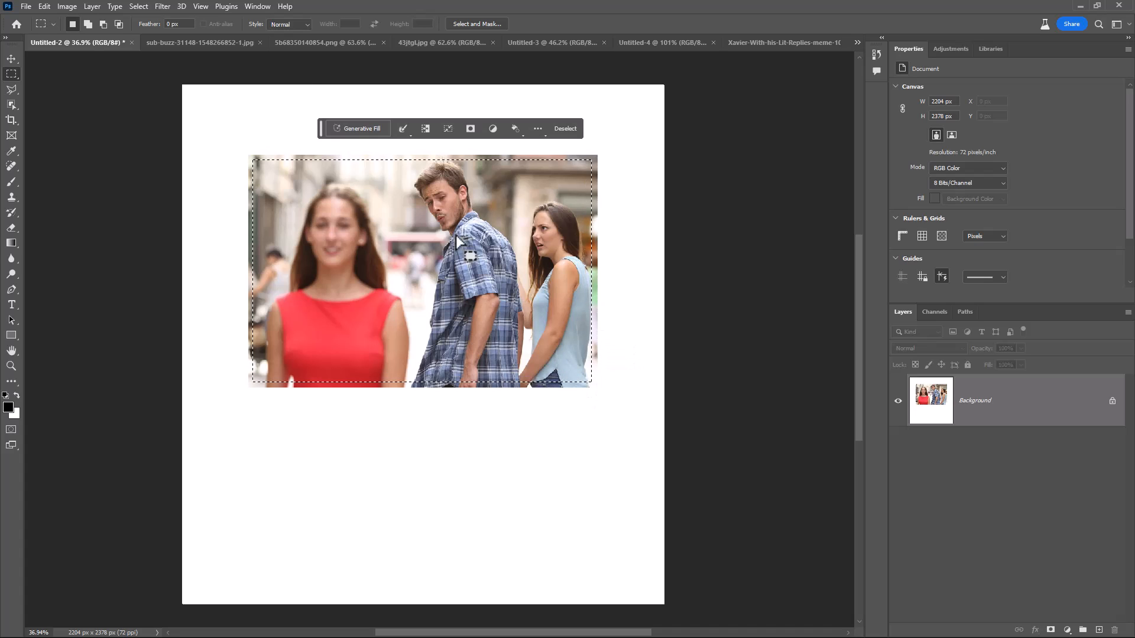
{"action": "left_click", "coordinate": [425, 129]}
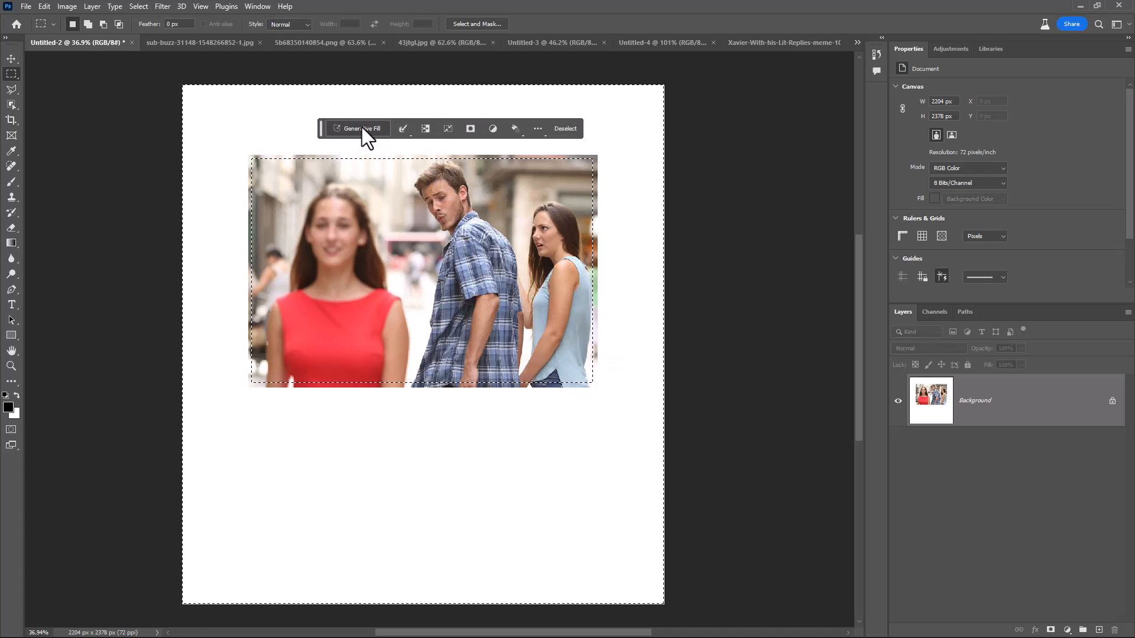
{"action": "left_click", "coordinate": [362, 129]}
{"action": "left_click", "coordinate": [532, 129]}
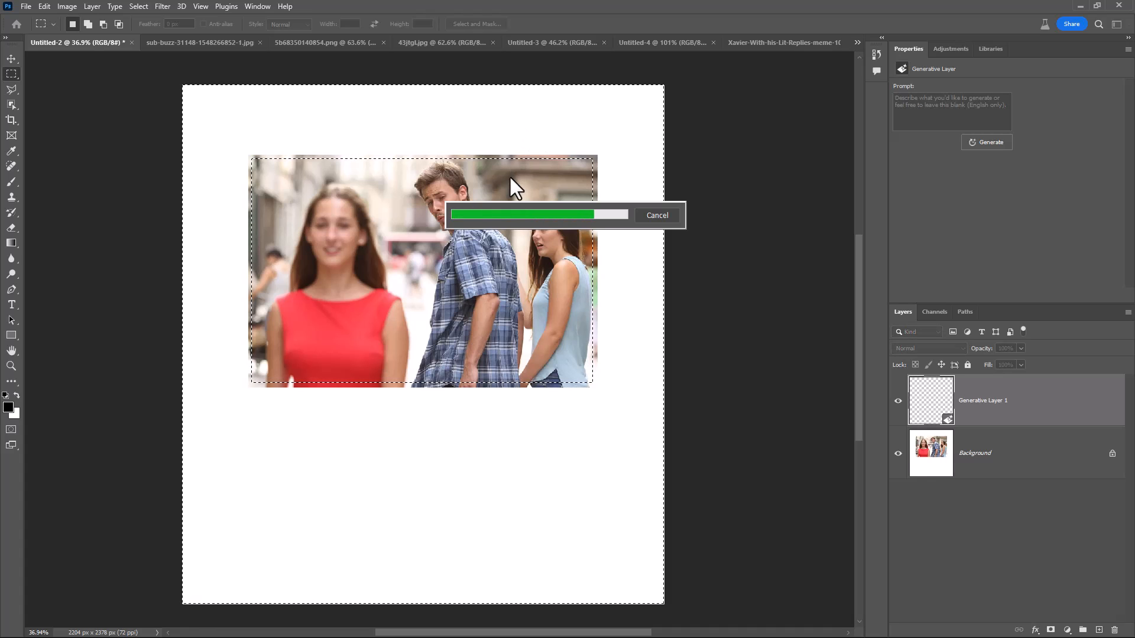
Browse the generated variations of the extended street scene and produce a second set without a prompt
{"action": "left_click", "coordinate": [435, 129]}
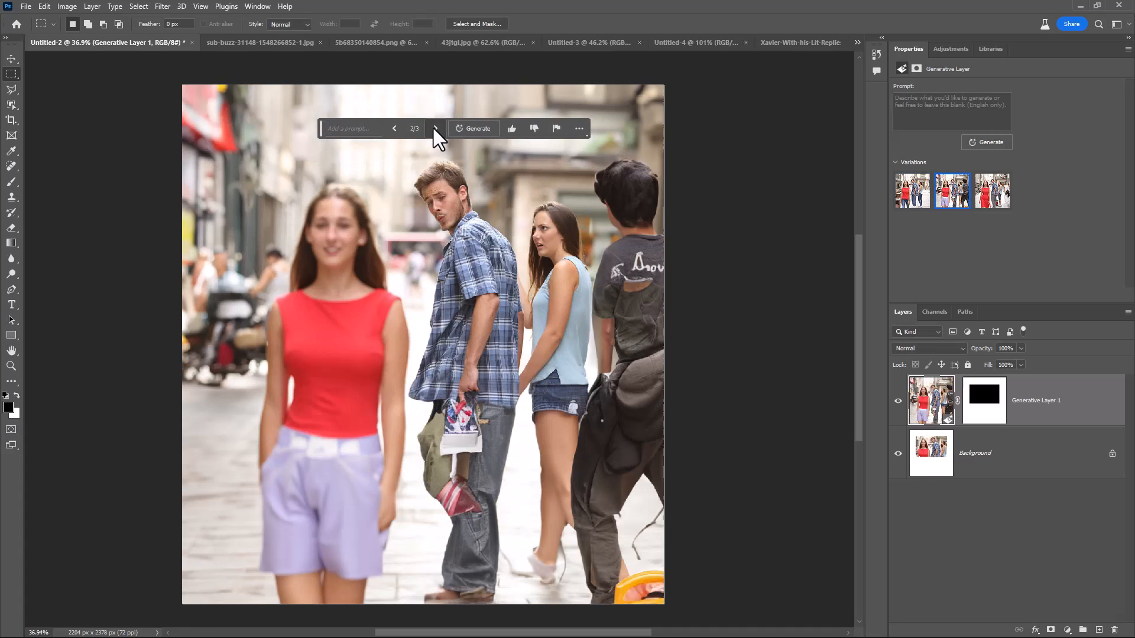
{"action": "left_click", "coordinate": [435, 128]}
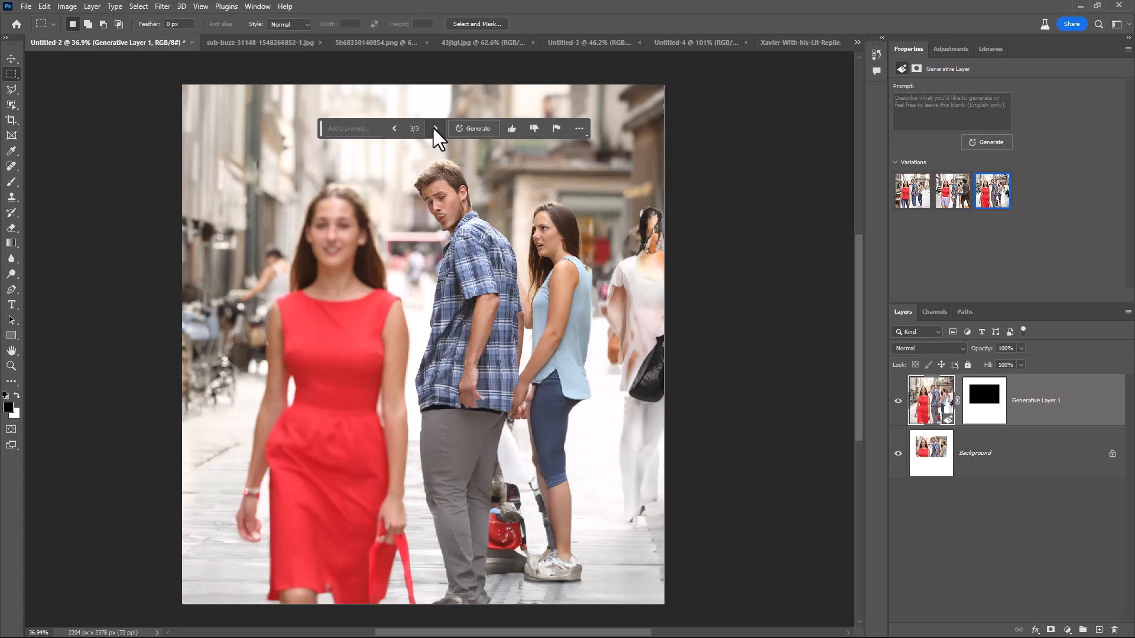
{"action": "left_click", "coordinate": [435, 128]}
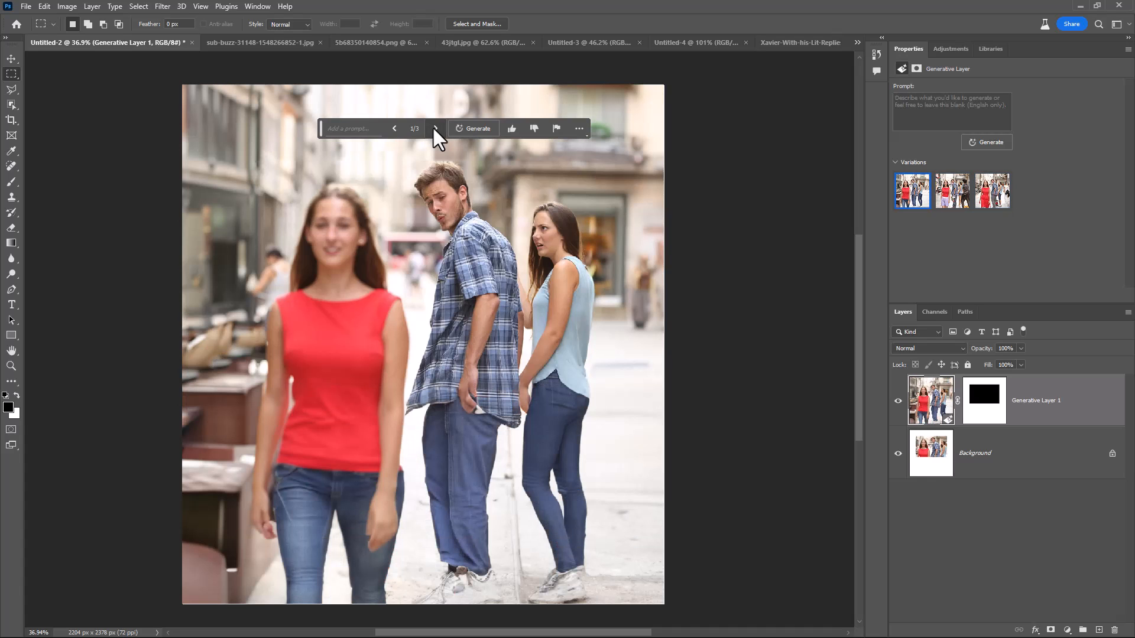
{"action": "left_click", "coordinate": [435, 128]}
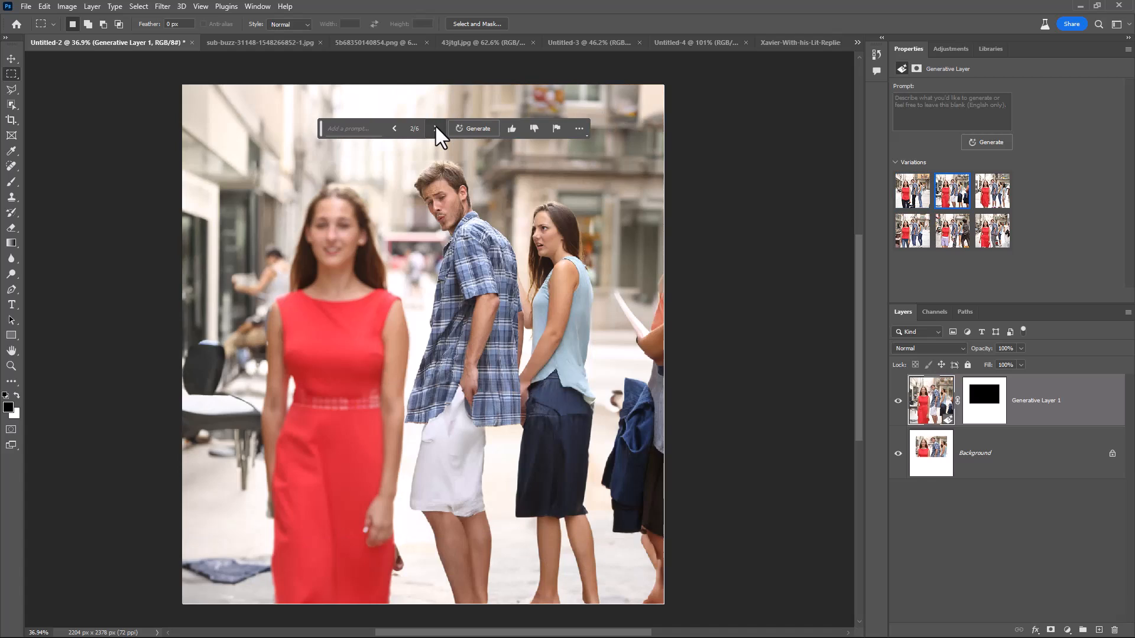
{"action": "left_click", "coordinate": [436, 127]}
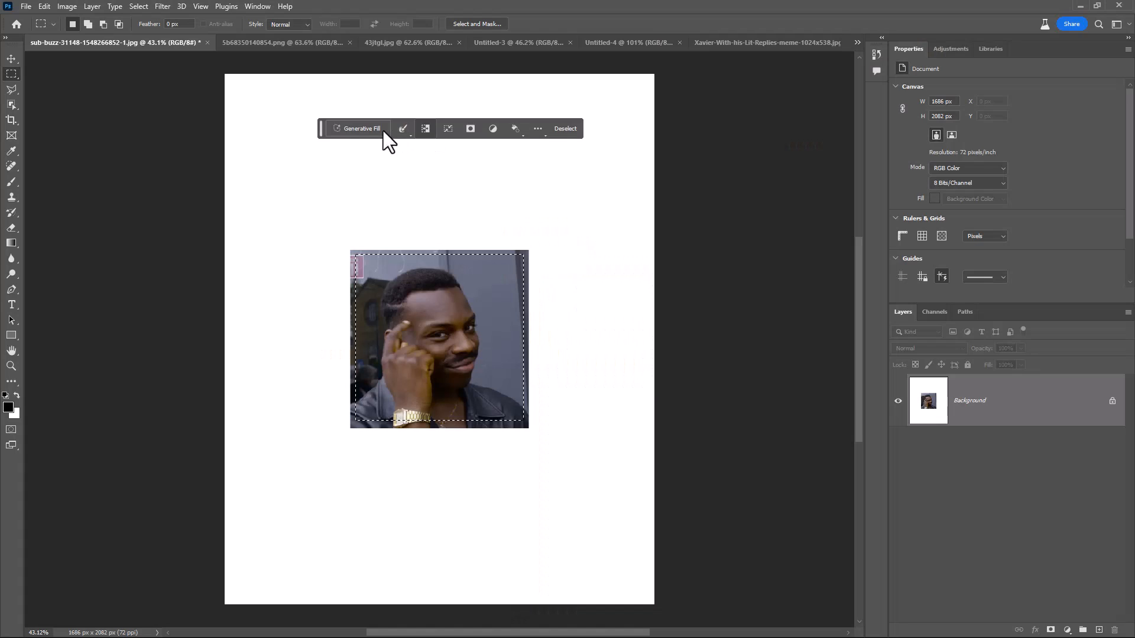
Fill the white area around the photo of the man pointing at his temple using an empty Generative Fill prompt, and browse to the third variation
{"action": "left_click", "coordinate": [383, 130]}
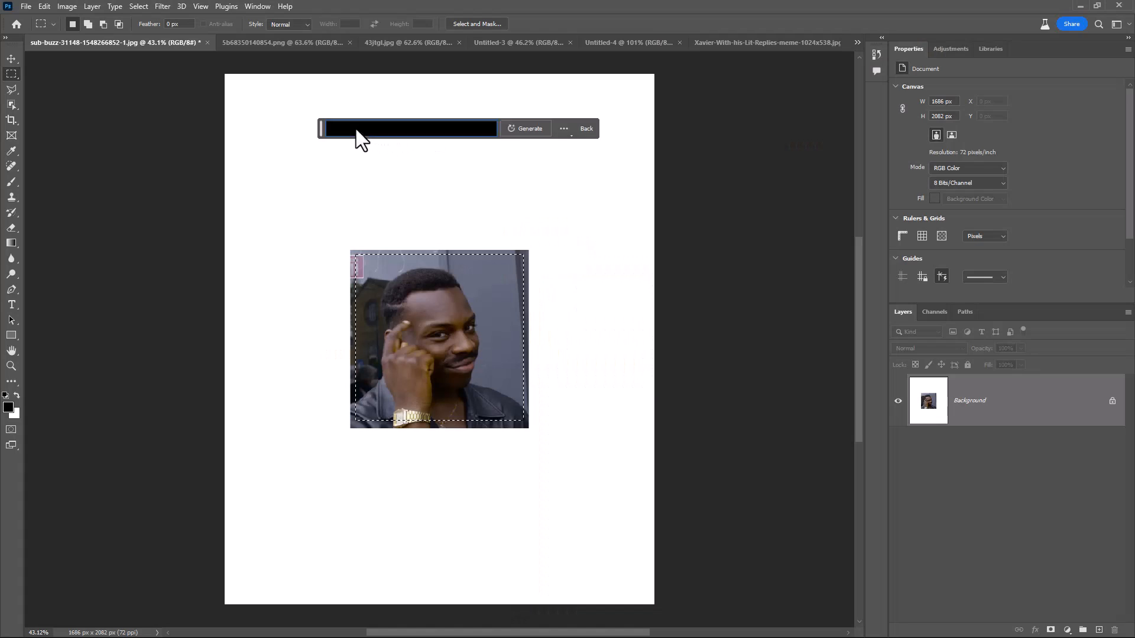
{"action": "left_click", "coordinate": [527, 129]}
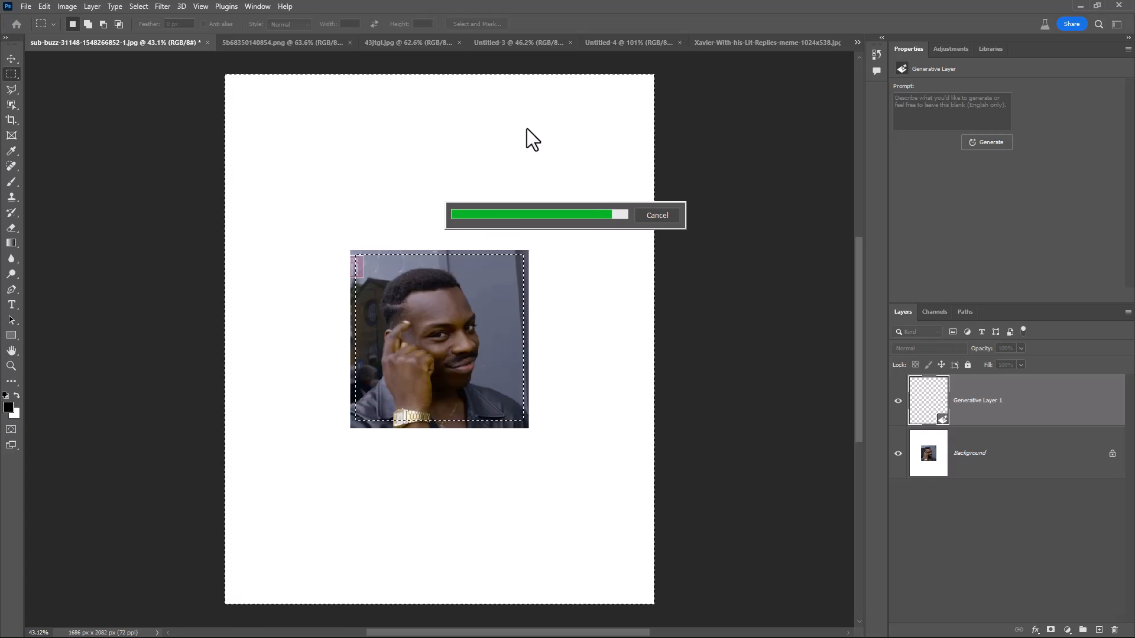
{"action": "left_click", "coordinate": [431, 129]}
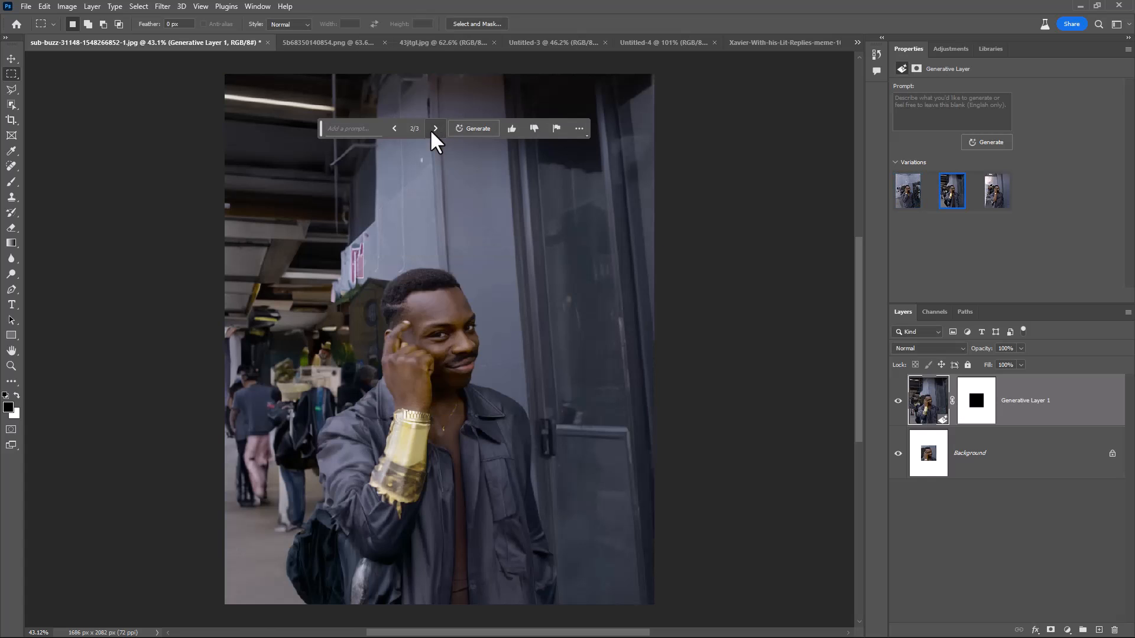
{"action": "left_click", "coordinate": [433, 130]}
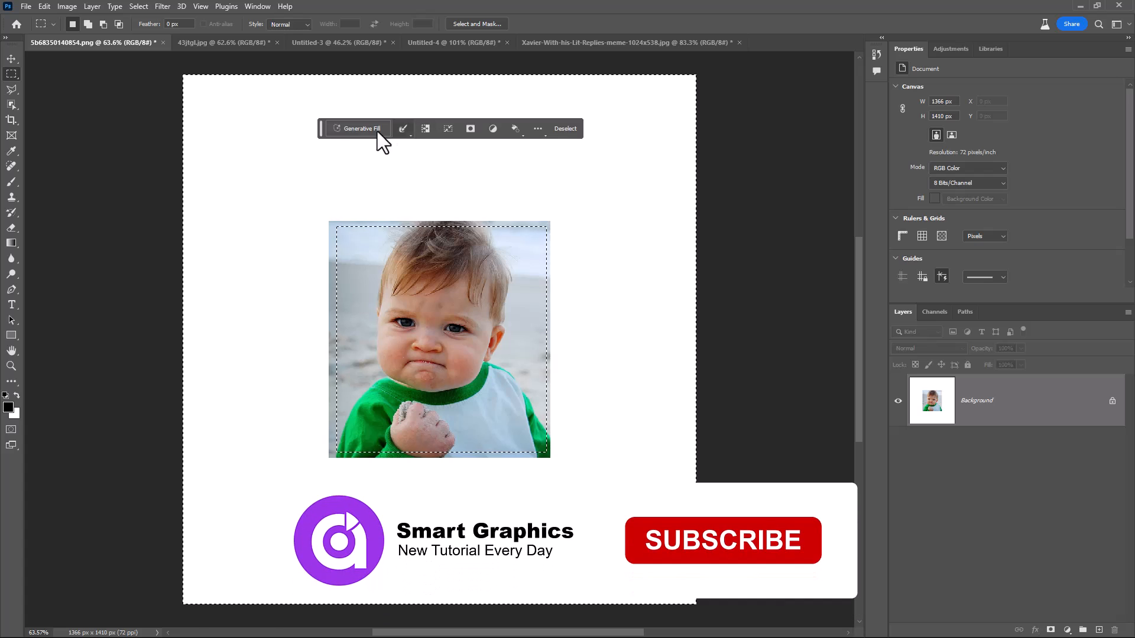
Extend the beach photo of the toddler with a clenched fist using an empty Generative Fill prompt, and browse to the third variation
{"action": "left_click", "coordinate": [372, 129]}
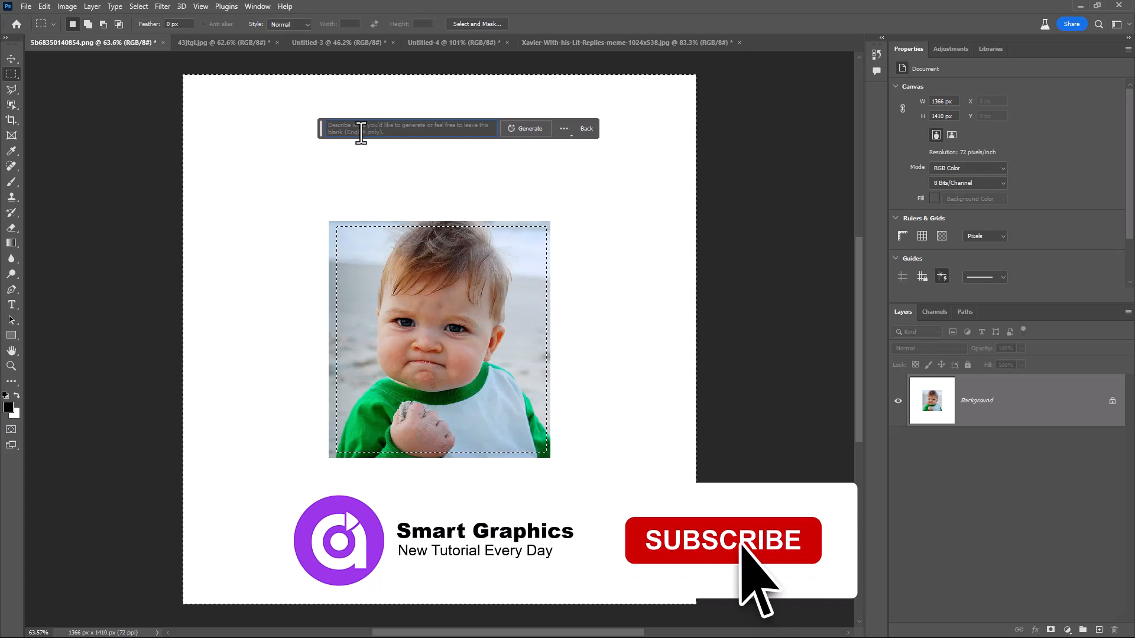
{"action": "left_click", "coordinate": [525, 128]}
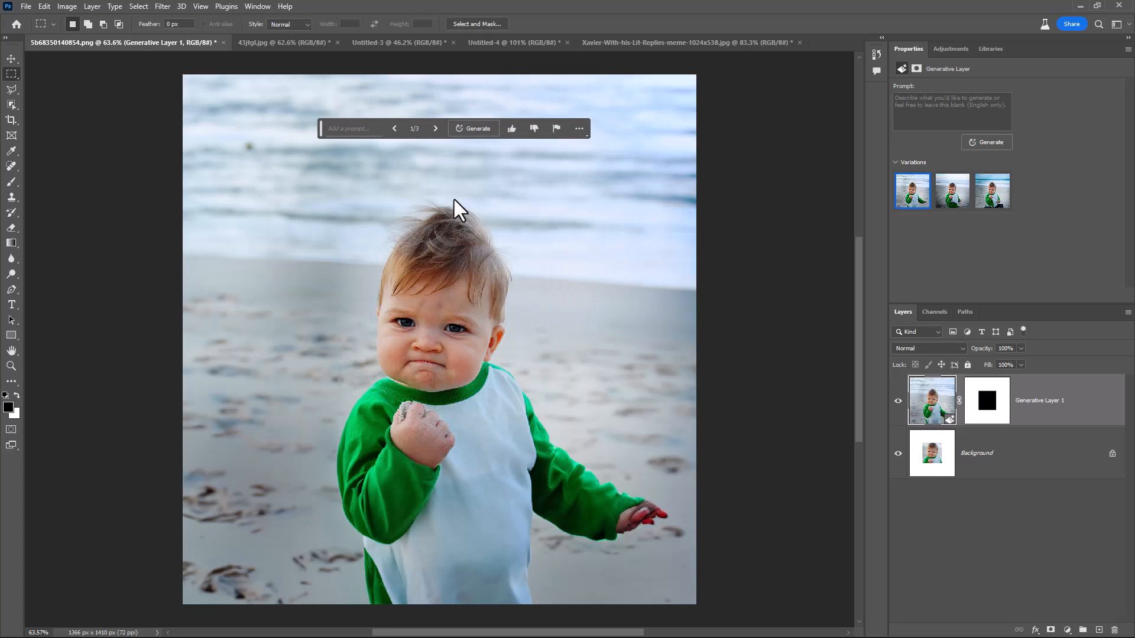
{"action": "left_click", "coordinate": [438, 131]}
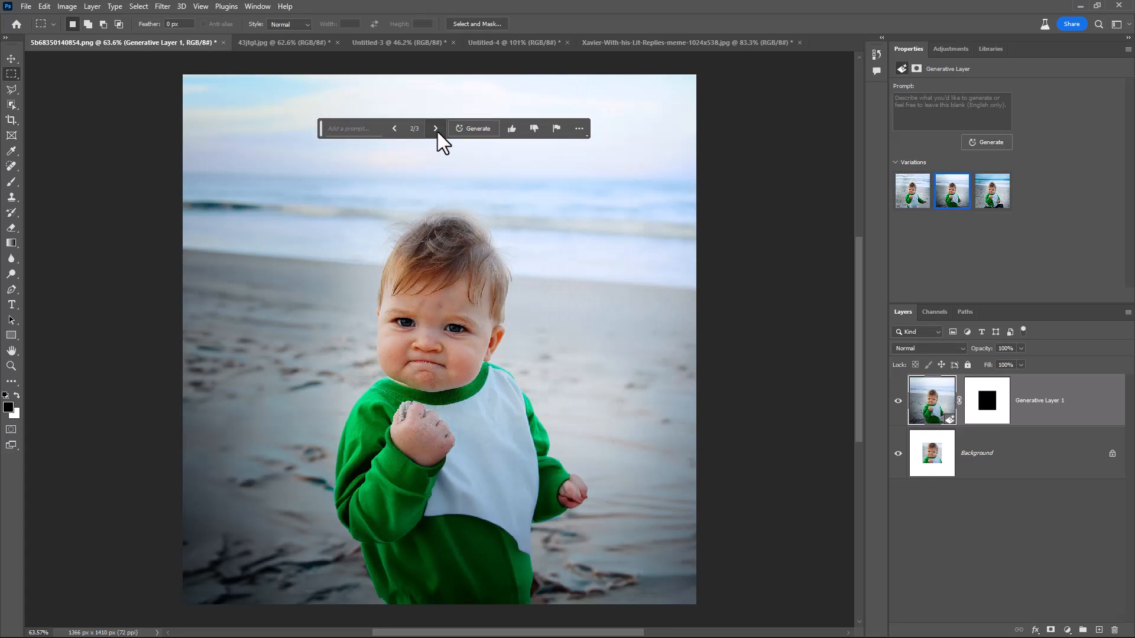
{"action": "left_click", "coordinate": [436, 130]}
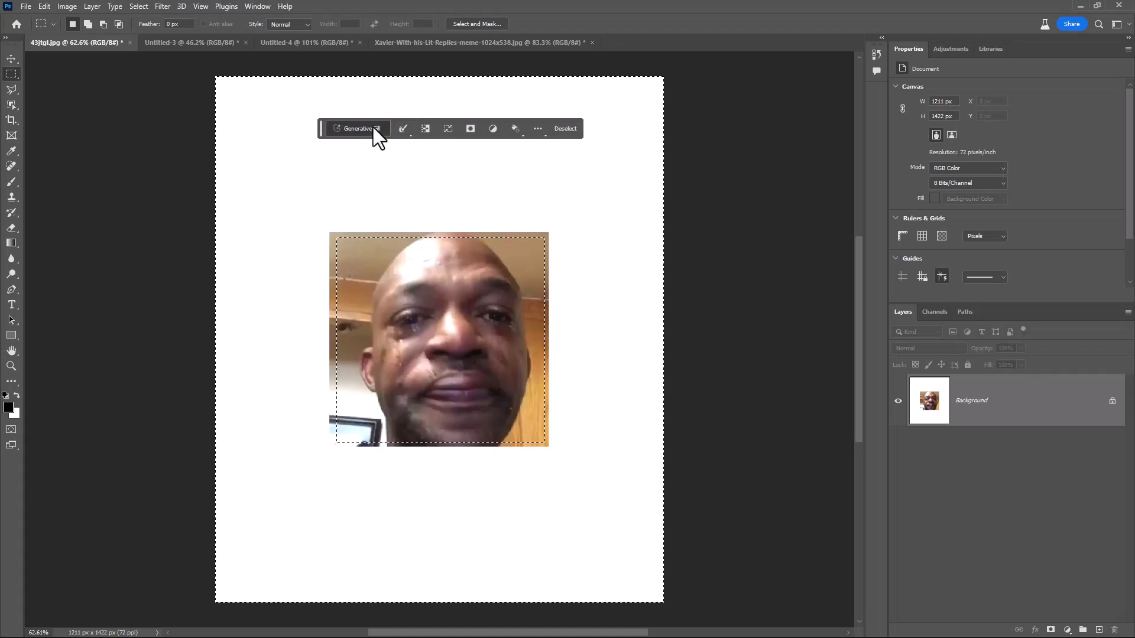
Generate surroundings for the close-up of the crying bald man using Generative Fill without a prompt, and cycle through the variations
{"action": "left_click", "coordinate": [374, 127]}
{"action": "left_click", "coordinate": [529, 130]}
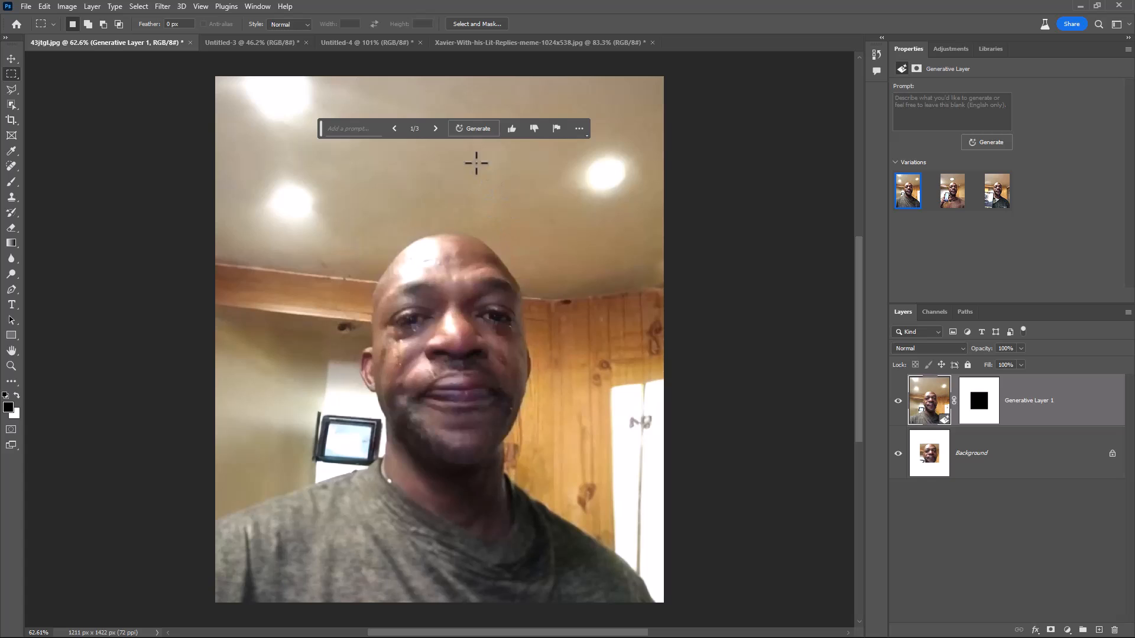
{"action": "left_click", "coordinate": [434, 129]}
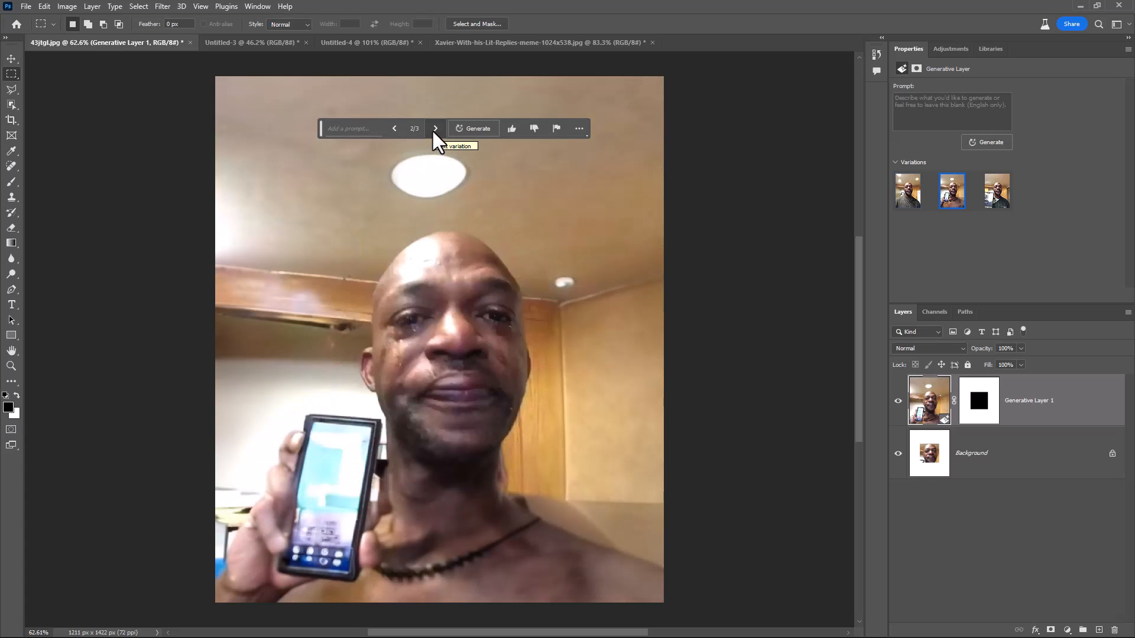
{"action": "left_click", "coordinate": [433, 128]}
{"action": "left_click", "coordinate": [434, 129]}
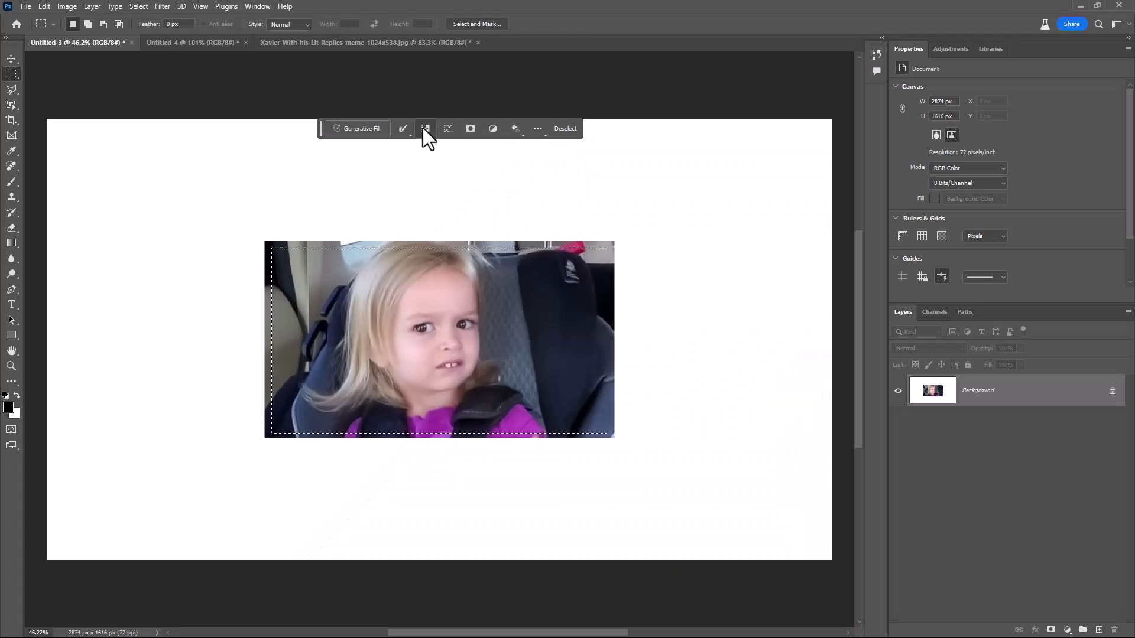
Invert the selection around the car-seat girl's photo and extend it using an empty Generative Fill prompt, cycling through the variations
{"action": "left_click", "coordinate": [425, 128]}
{"action": "left_click", "coordinate": [360, 129]}
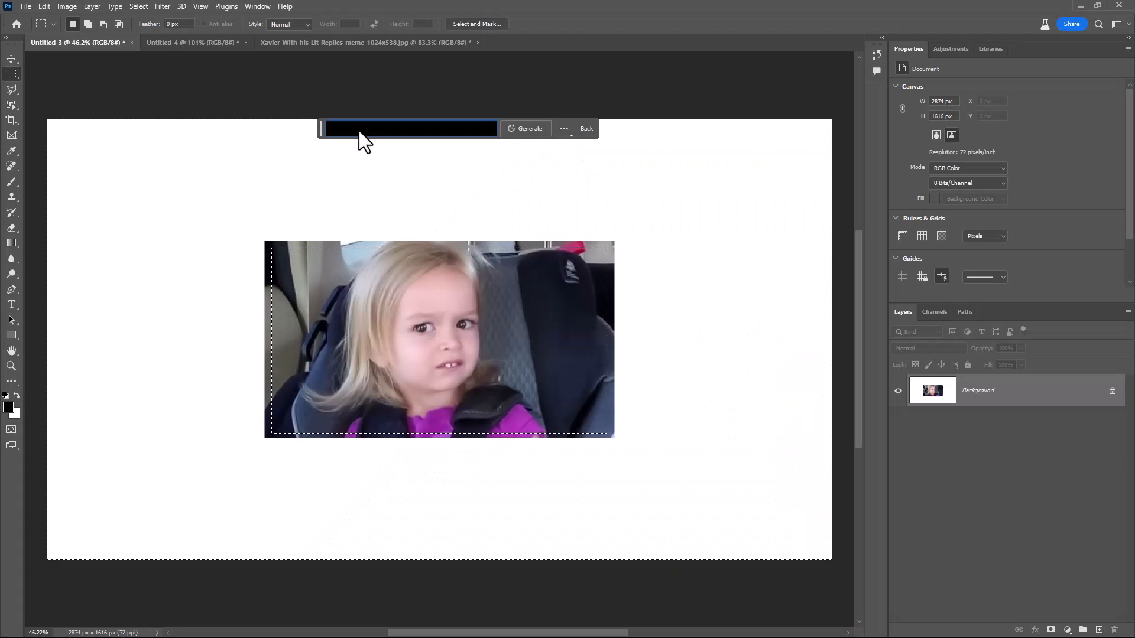
{"action": "left_click", "coordinate": [519, 130]}
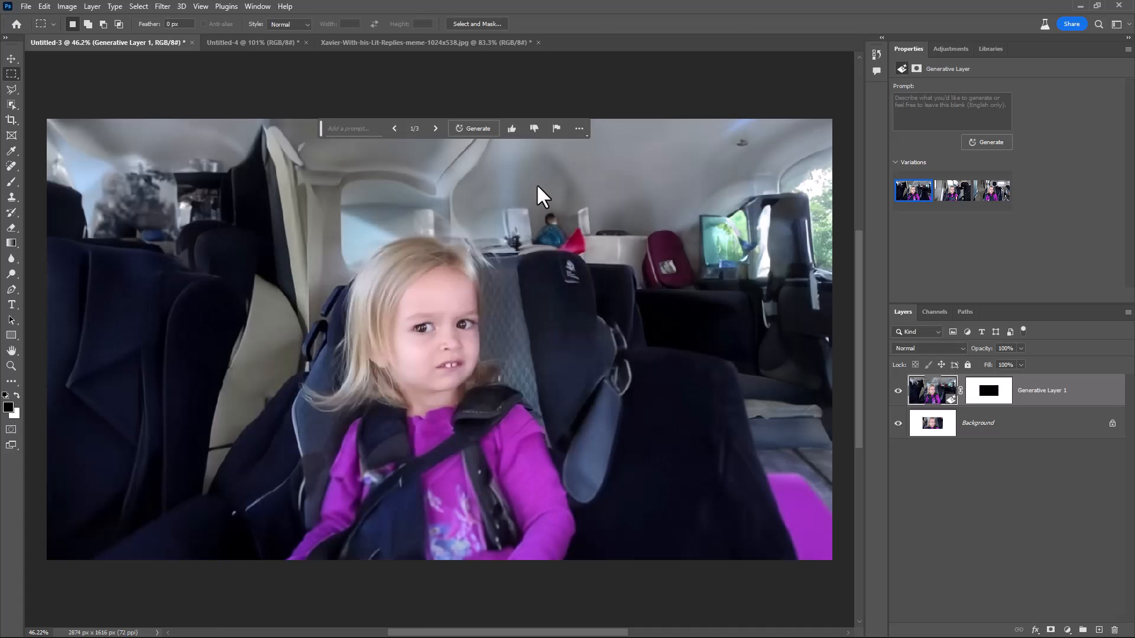
{"action": "left_click", "coordinate": [434, 128]}
{"action": "left_click", "coordinate": [436, 129]}
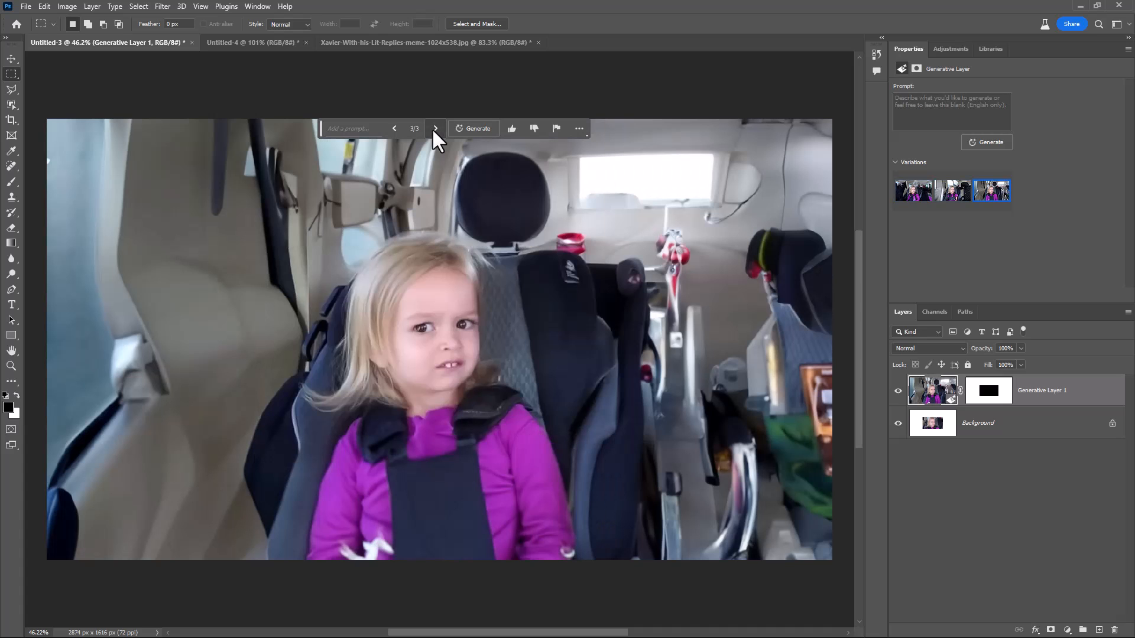
{"action": "left_click", "coordinate": [435, 129]}
{"action": "left_click", "coordinate": [435, 129]}
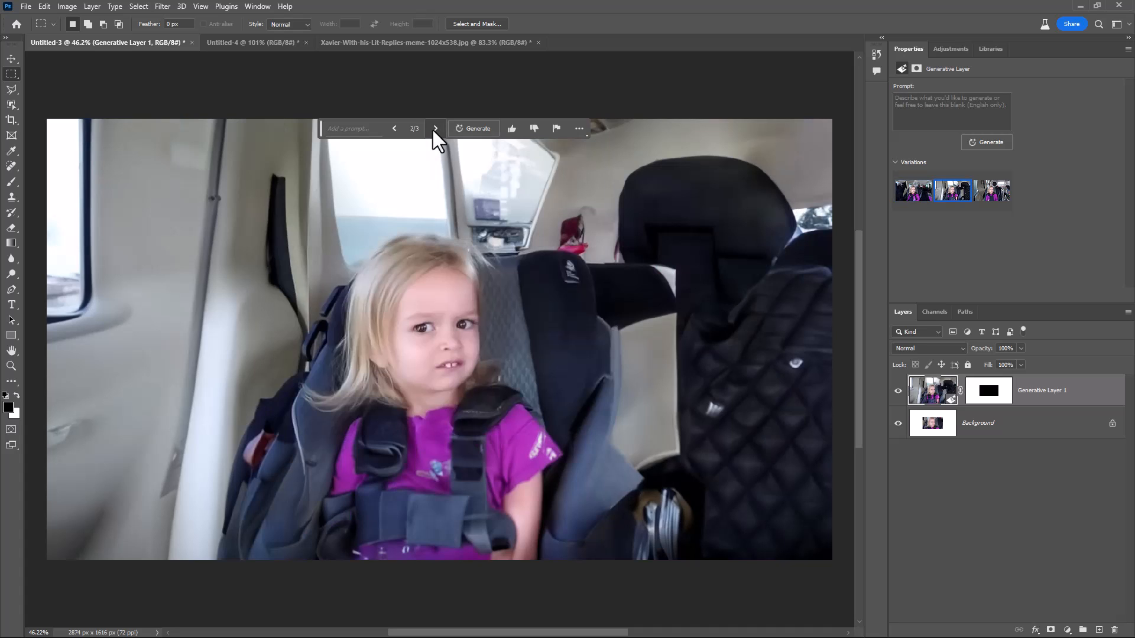
{"action": "left_click", "coordinate": [435, 128]}
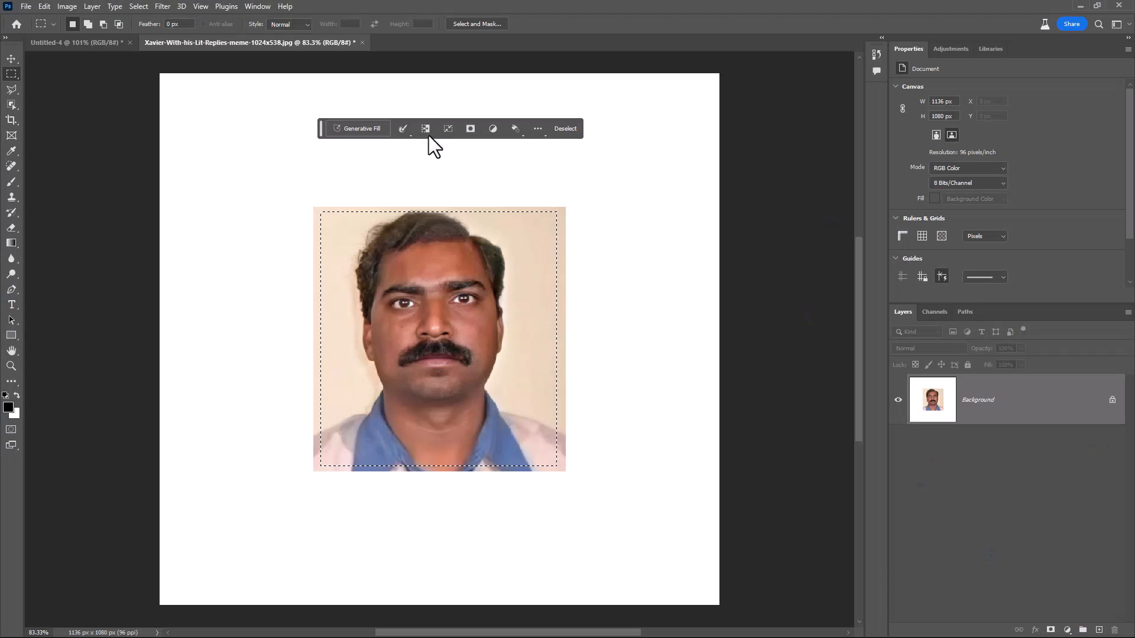
Invert the selection around the mustached man's portrait and extend it using Generative Fill without a prompt, comparing the variations
{"action": "left_click", "coordinate": [425, 129]}
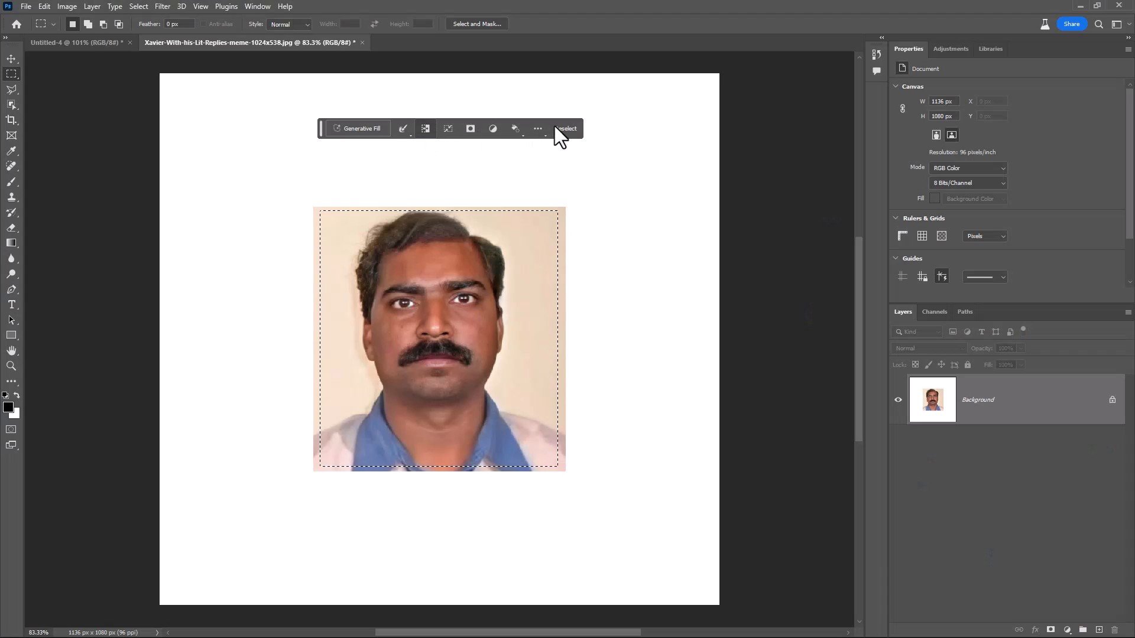
{"action": "left_click", "coordinate": [378, 128]}
{"action": "left_click", "coordinate": [533, 129]}
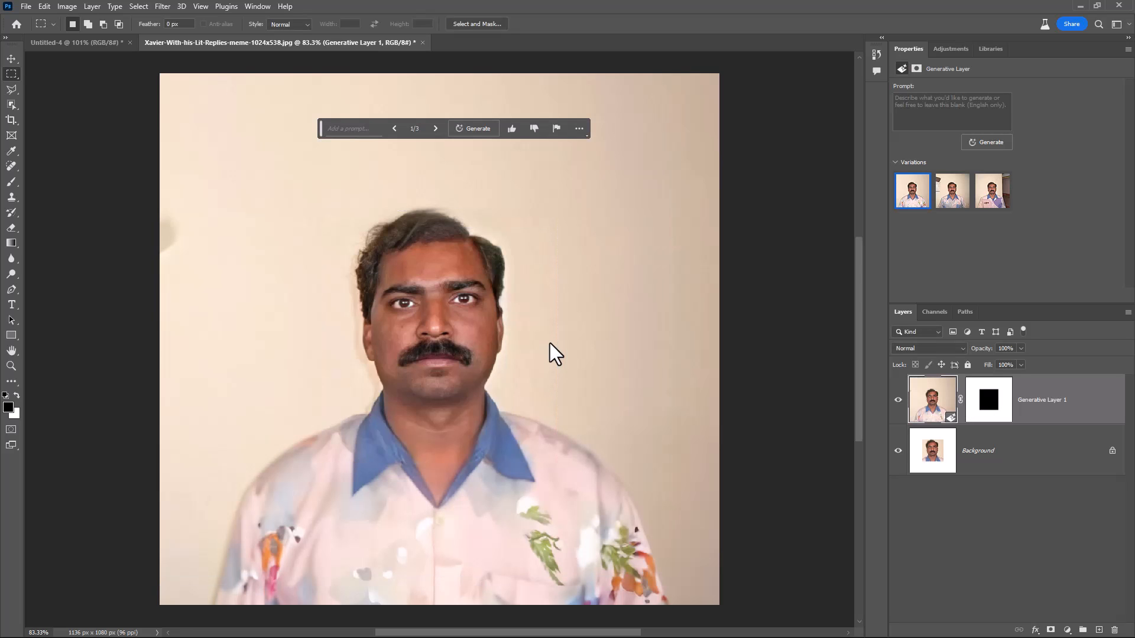
{"action": "left_click", "coordinate": [436, 135]}
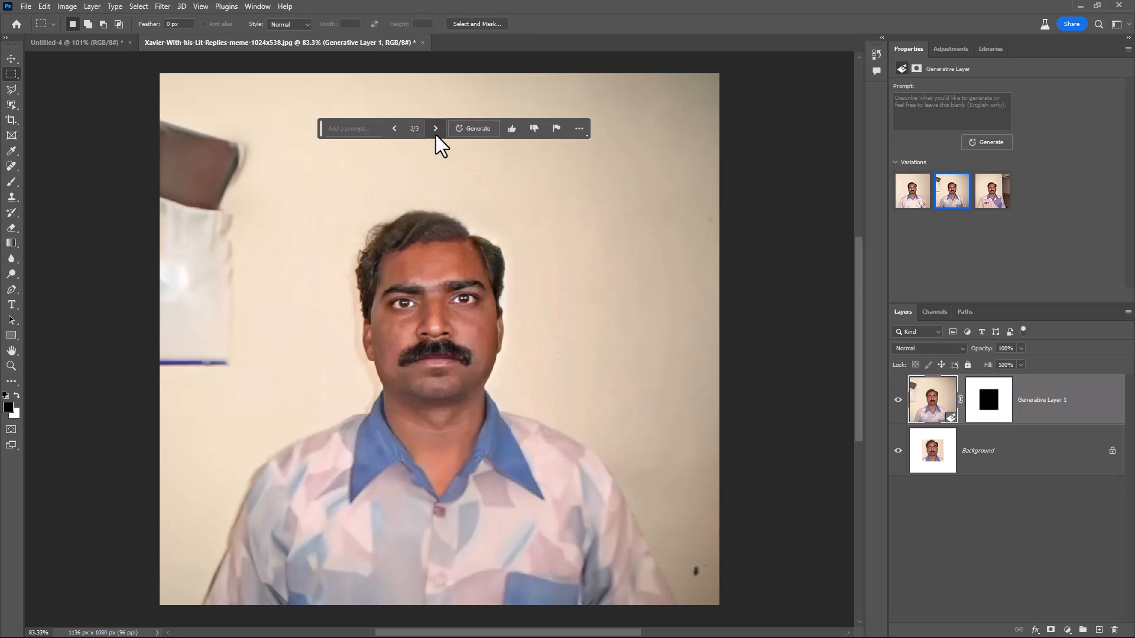
{"action": "left_click", "coordinate": [436, 135]}
{"action": "left_click", "coordinate": [435, 129]}
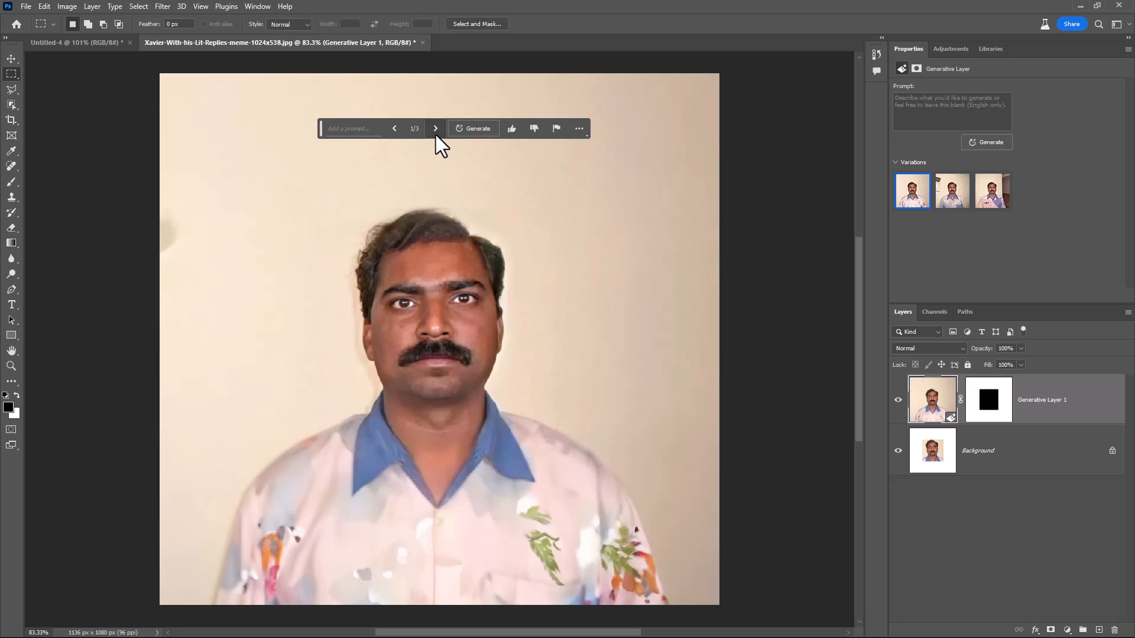
{"action": "left_click", "coordinate": [395, 129]}
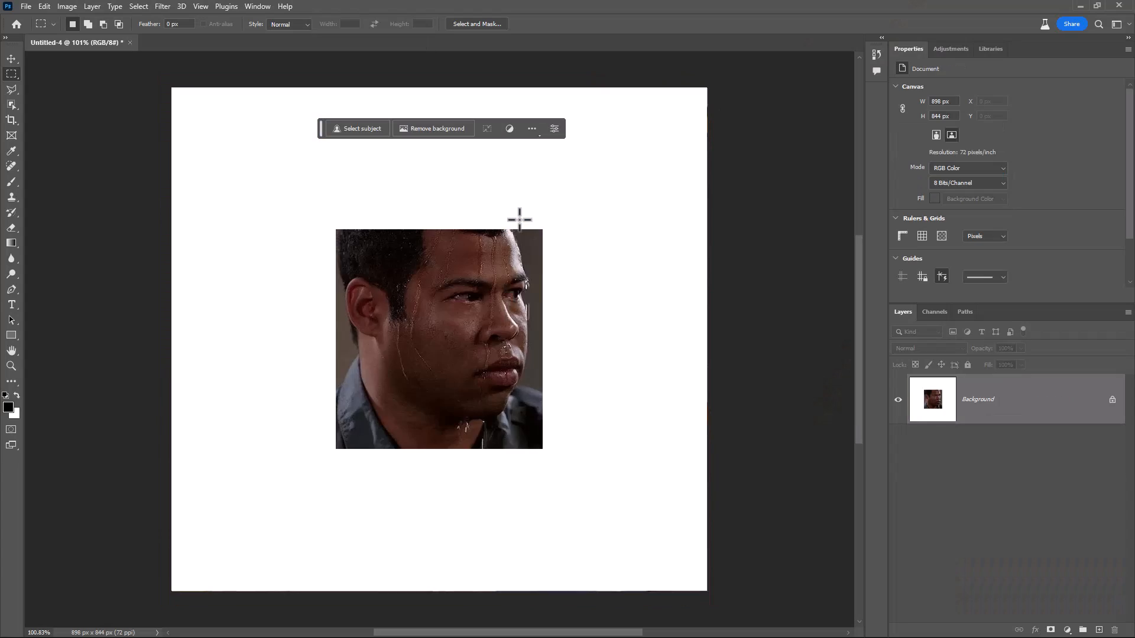
Select just inside the edges of the sweating man's photo, invert the selection, and extend it with an empty Generative Fill prompt
{"action": "left_click_drag", "start_coordinate": [344, 238], "coordinate": [535, 444]}
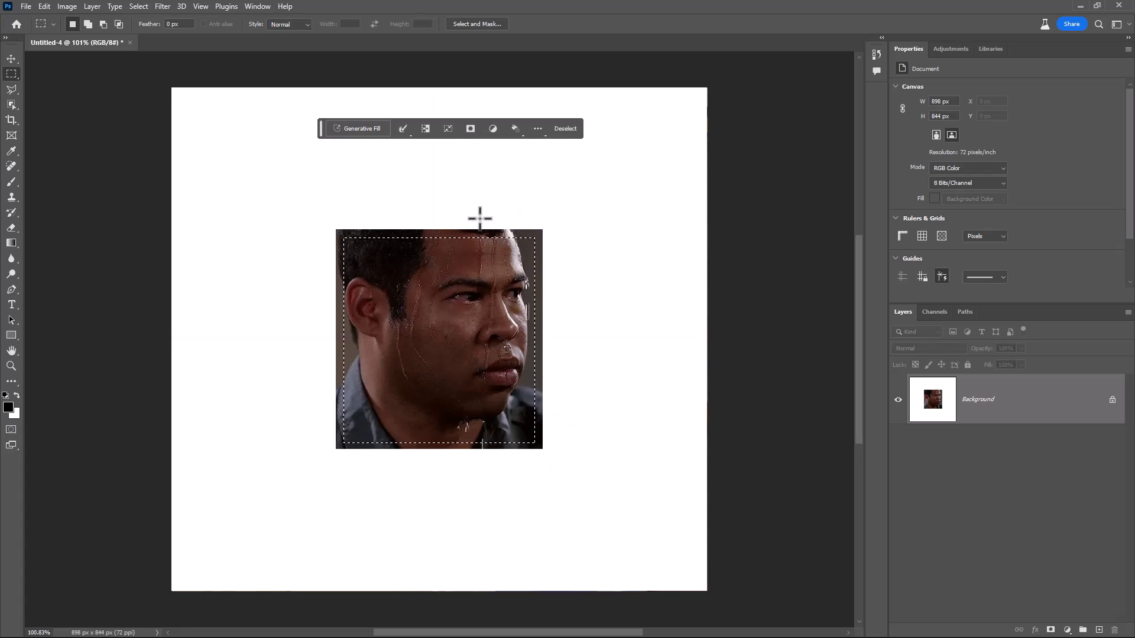
{"action": "left_click", "coordinate": [426, 130]}
{"action": "left_click", "coordinate": [379, 130]}
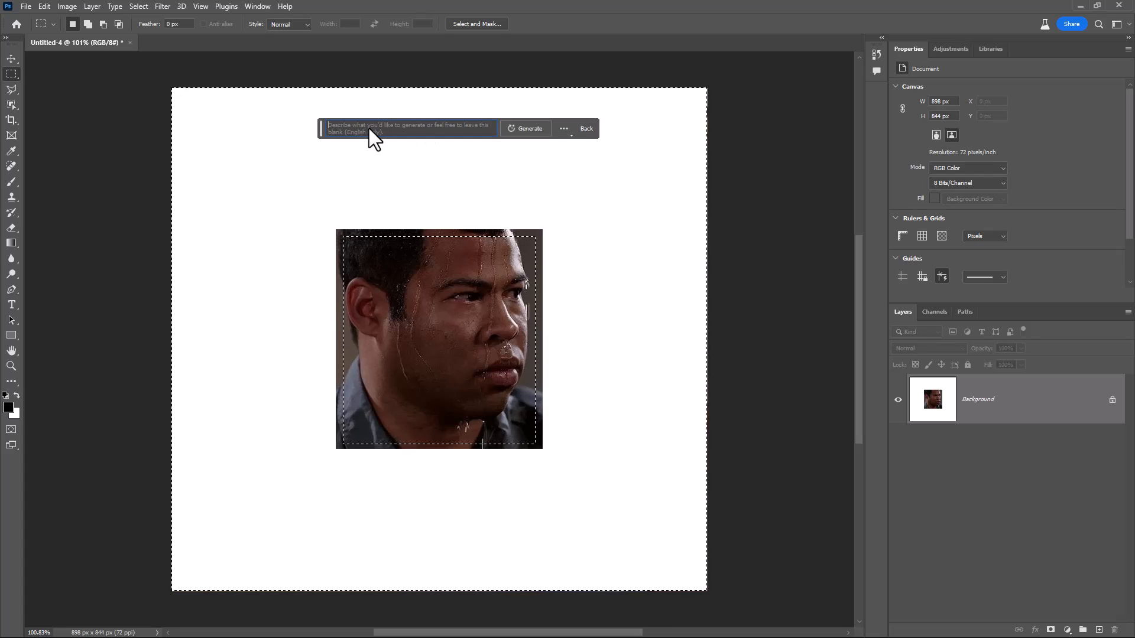
{"action": "left_click", "coordinate": [535, 132]}
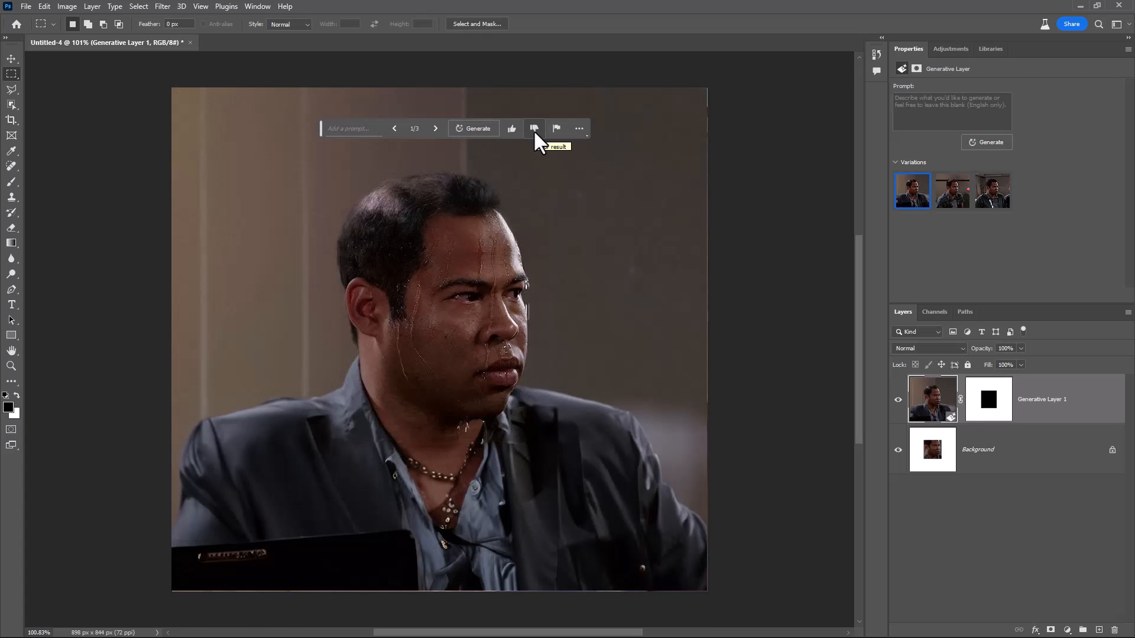
Cycle through the sweating man's variations to the third one, and compare it with the original crop by hiding and reshowing the generative layer
{"action": "left_click", "coordinate": [436, 129]}
{"action": "left_click", "coordinate": [435, 129]}
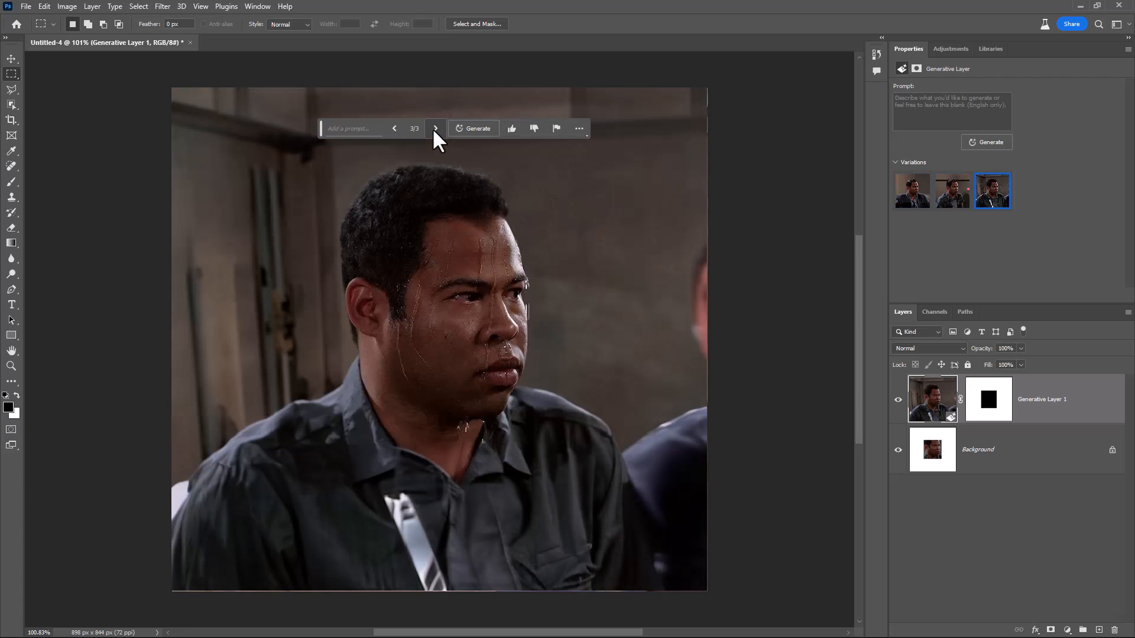
{"action": "left_click", "coordinate": [435, 129]}
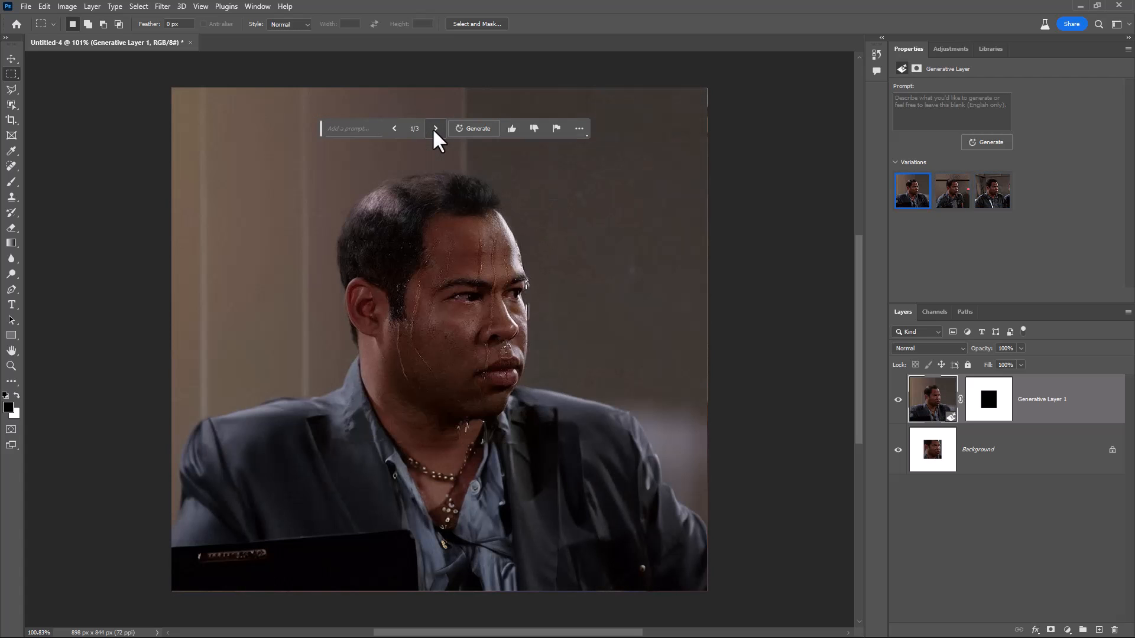
{"action": "left_click", "coordinate": [395, 129]}
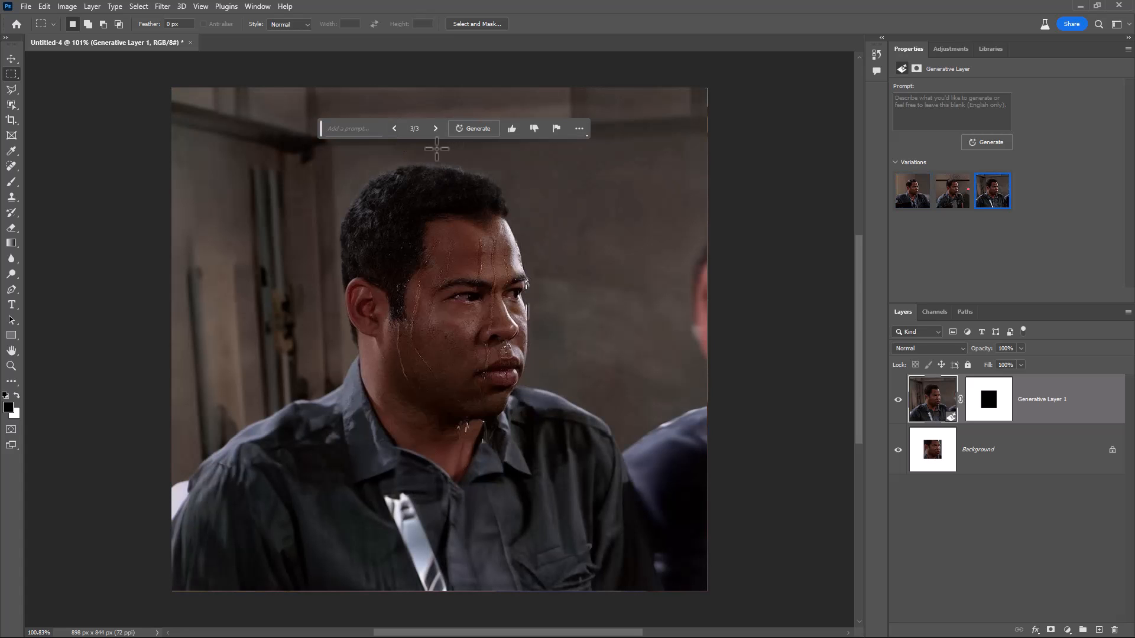
{"action": "left_click", "coordinate": [899, 399]}
{"action": "left_click", "coordinate": [898, 399]}
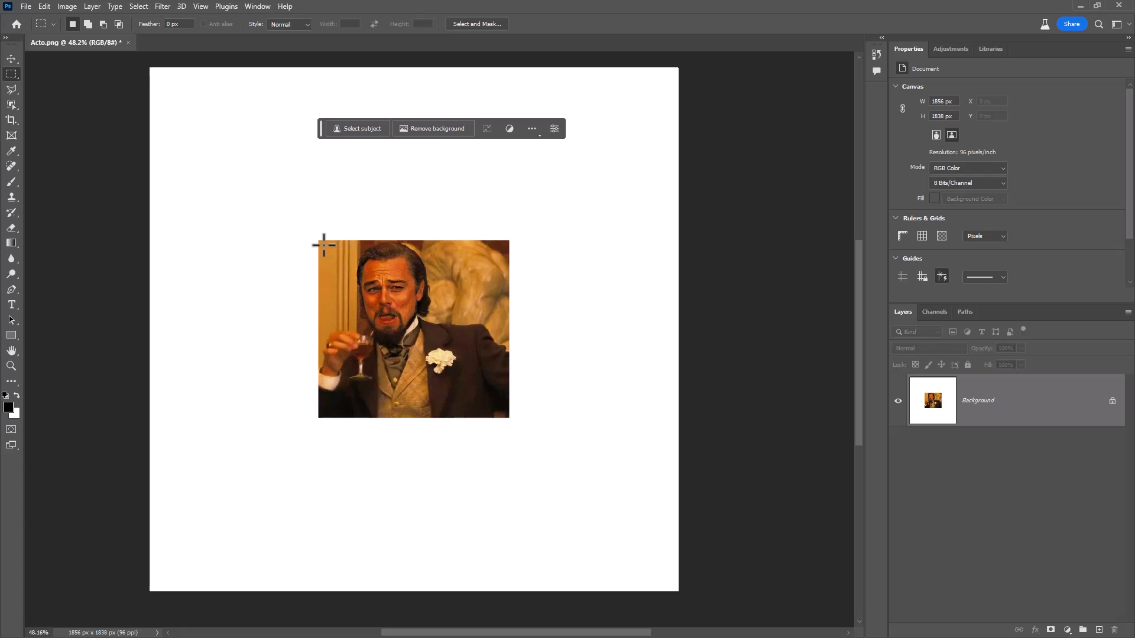
Invert a selection made just inside the photo of the man holding a wine glass, extend it with promptless Generative Fill, and browse to the third variation
{"action": "left_click_drag", "start_coordinate": [324, 245], "coordinate": [503, 413]}
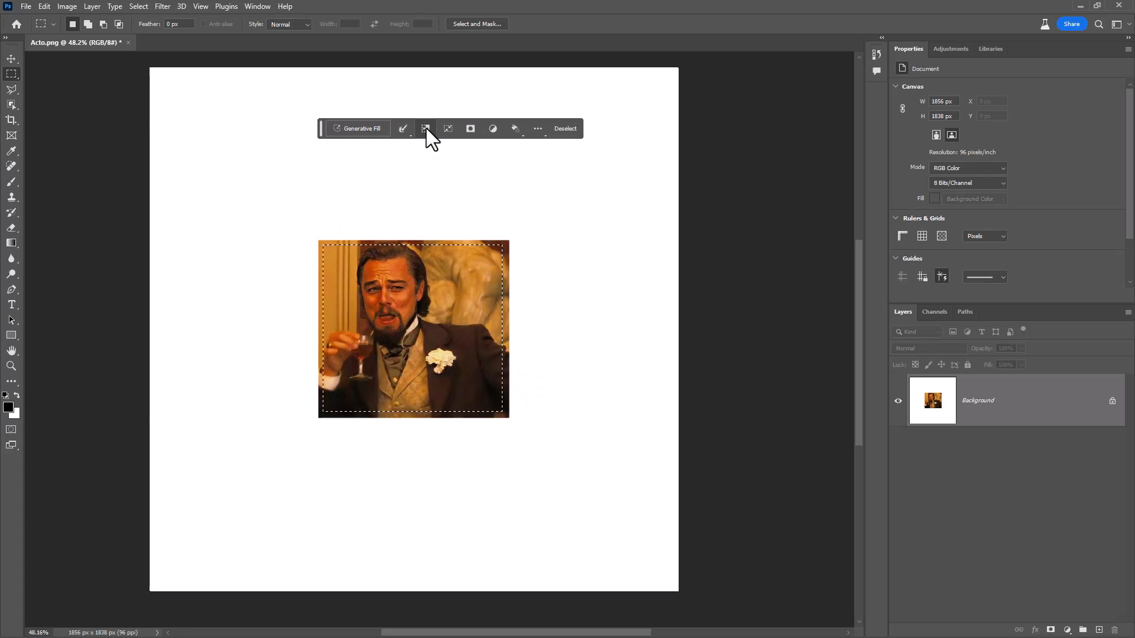
{"action": "left_click", "coordinate": [426, 129]}
{"action": "left_click", "coordinate": [370, 129]}
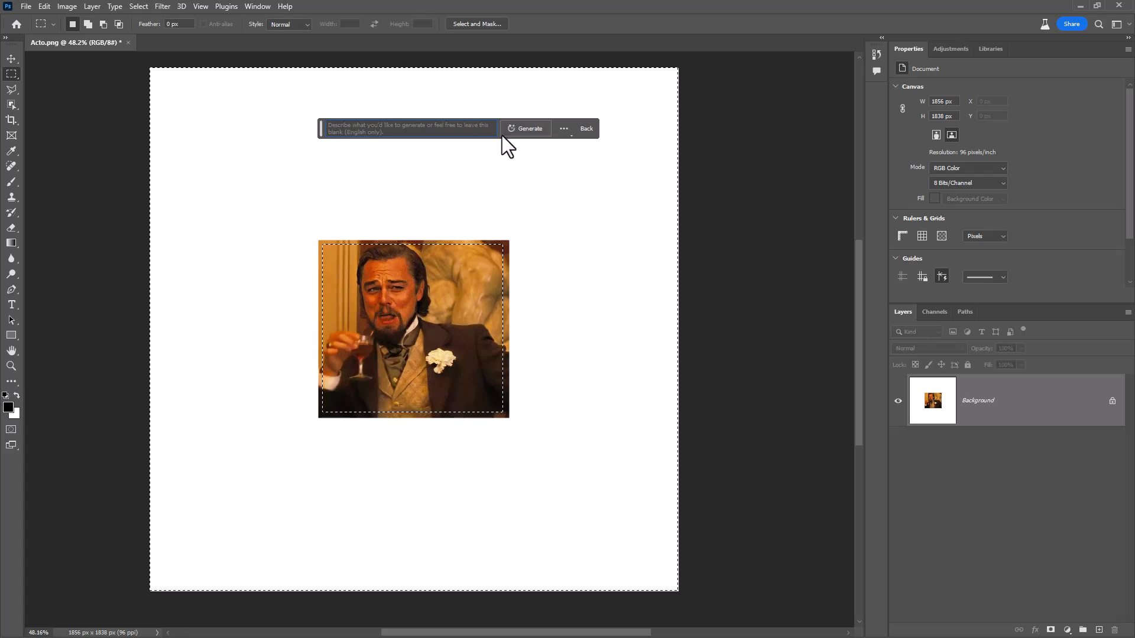
{"action": "left_click", "coordinate": [504, 134]}
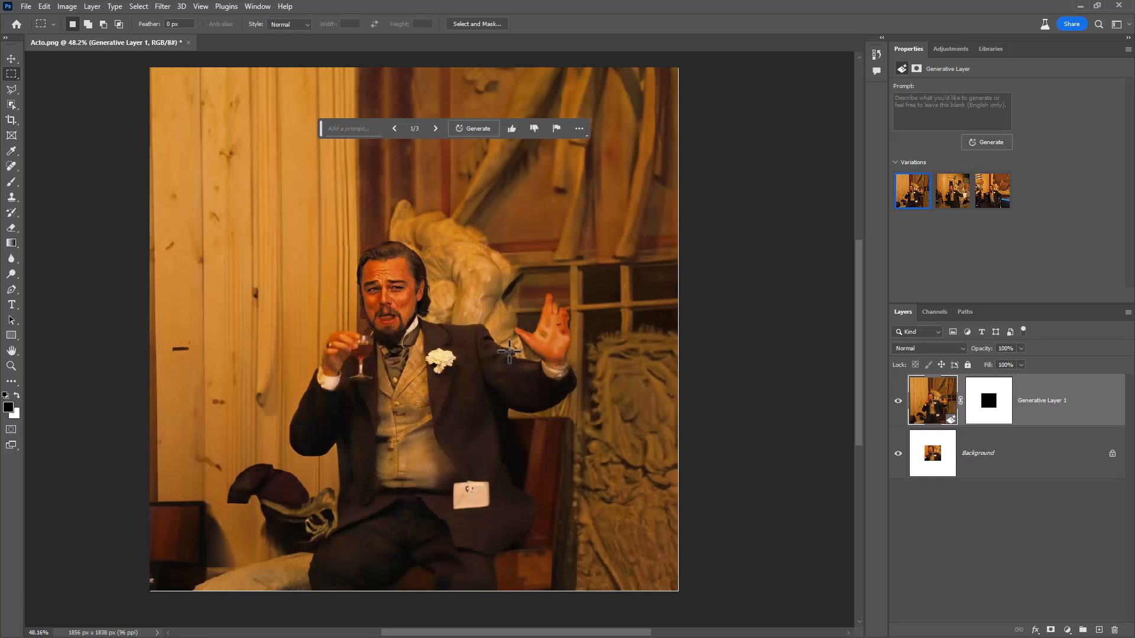
{"action": "left_click", "coordinate": [435, 129]}
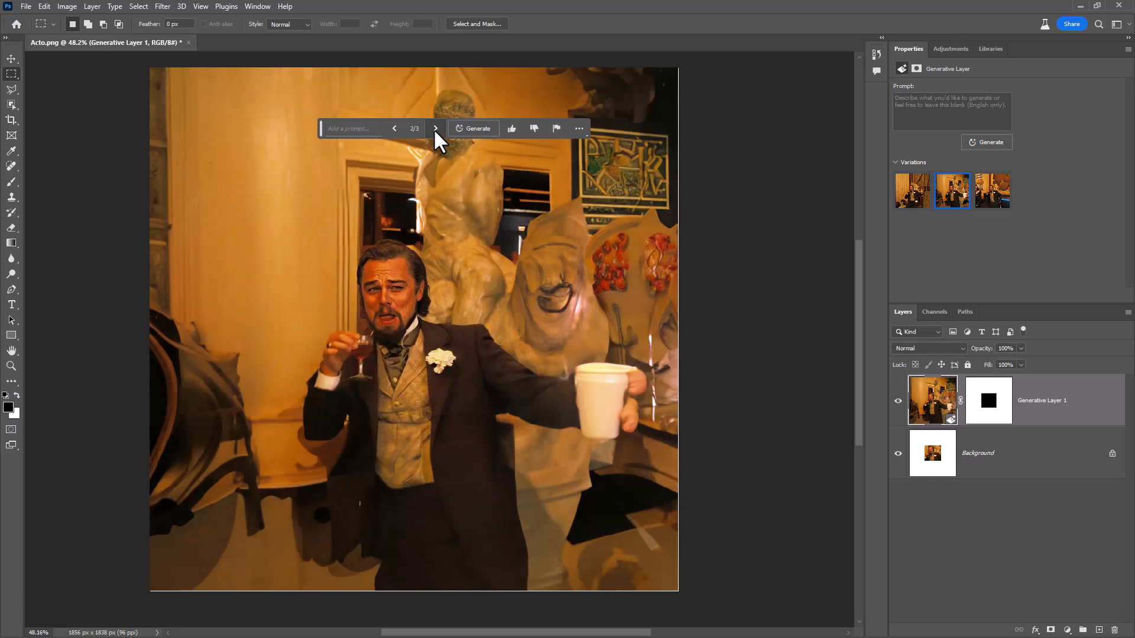
{"action": "left_click", "coordinate": [435, 129]}
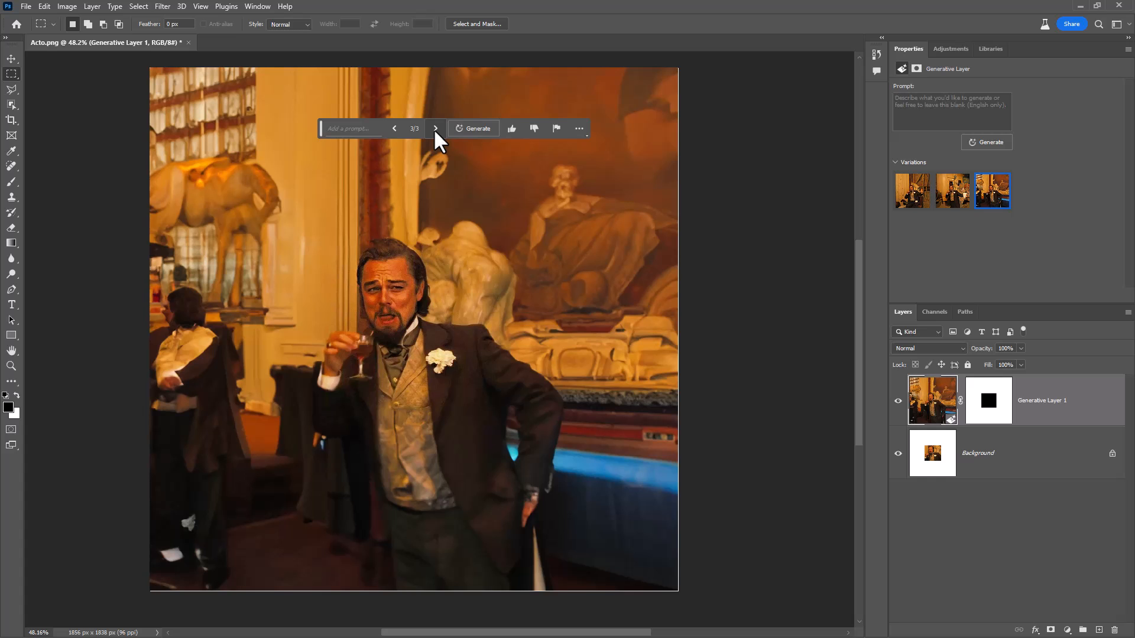